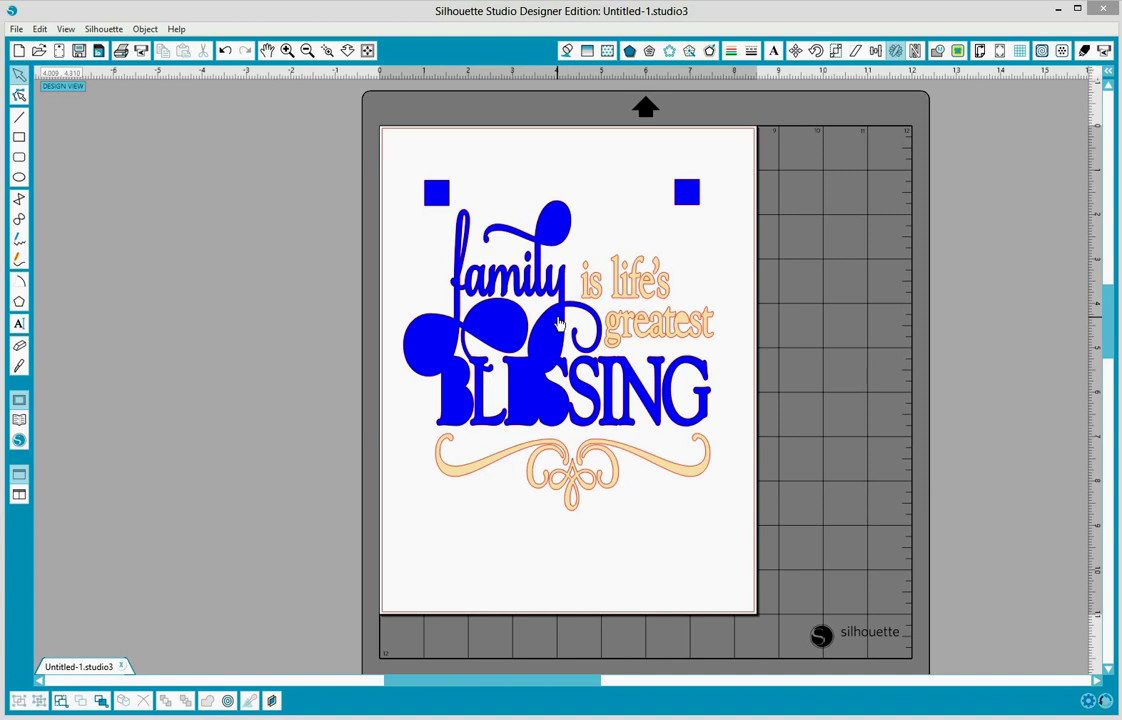
Ungroup the whole BLESSING design, then select the blue family and BLESSING lettering
{"action": "left_click", "coordinate": [558, 323]}
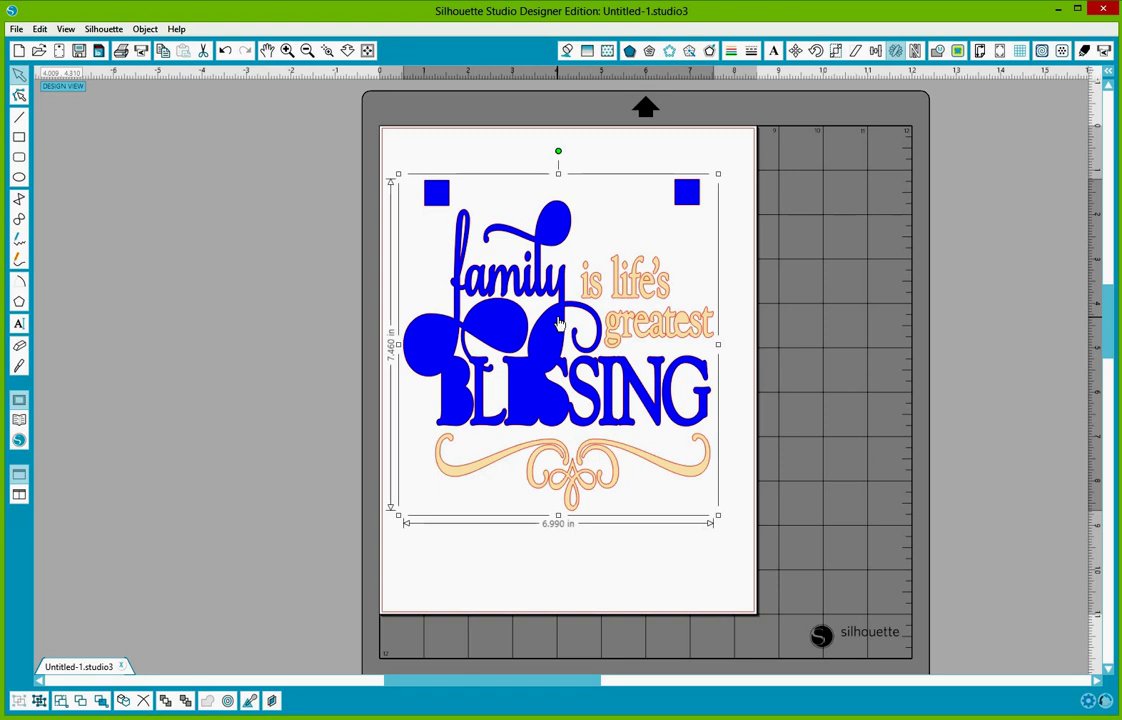
{"action": "right_click", "coordinate": [558, 323]}
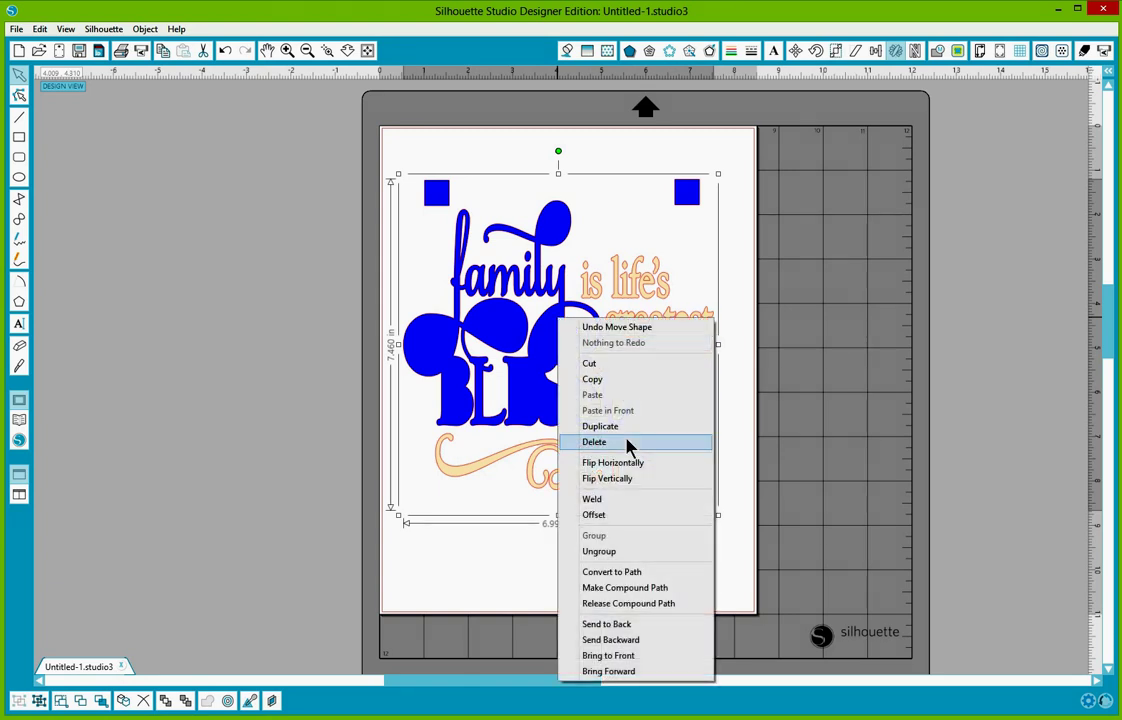
{"action": "left_click", "coordinate": [600, 552]}
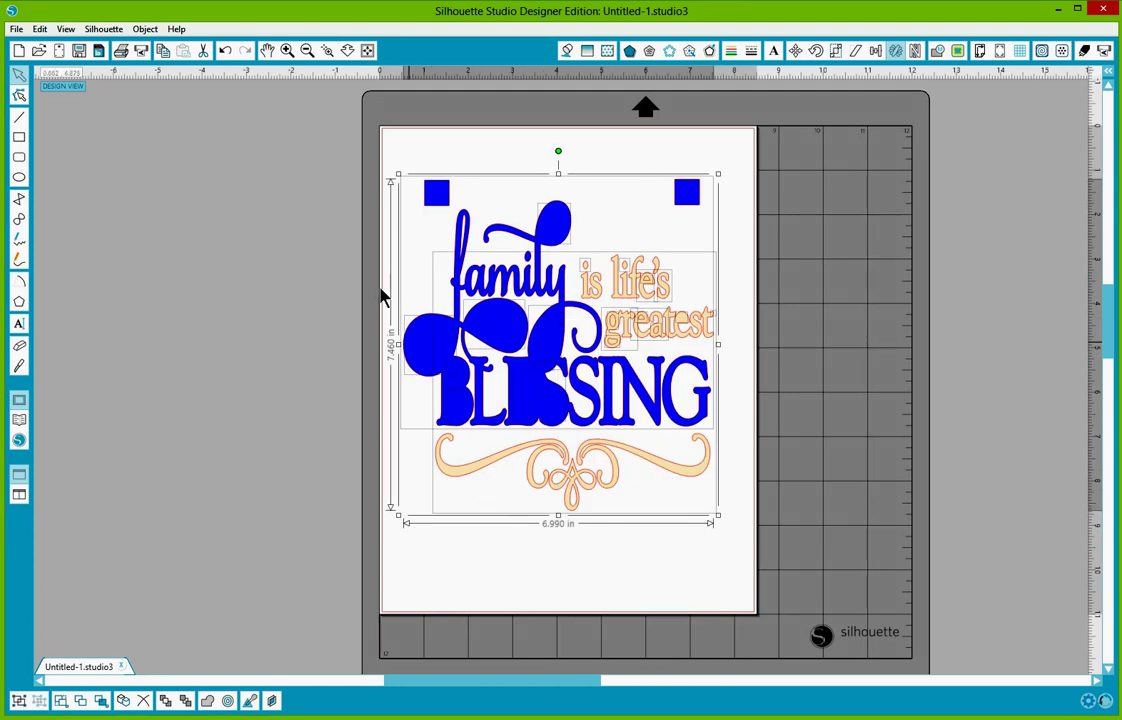
{"action": "left_click", "coordinate": [363, 243]}
{"action": "left_click", "coordinate": [551, 245]}
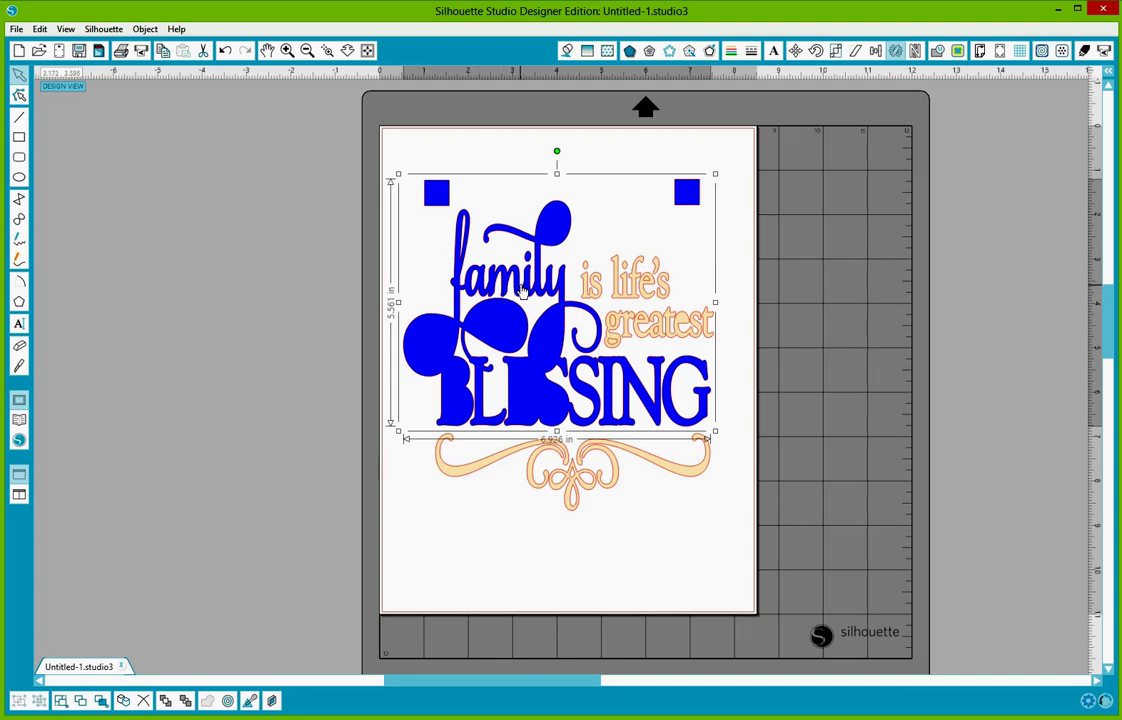
Release the blue compound path and select both freed blue squares above 'family'
{"action": "right_click", "coordinate": [522, 290]}
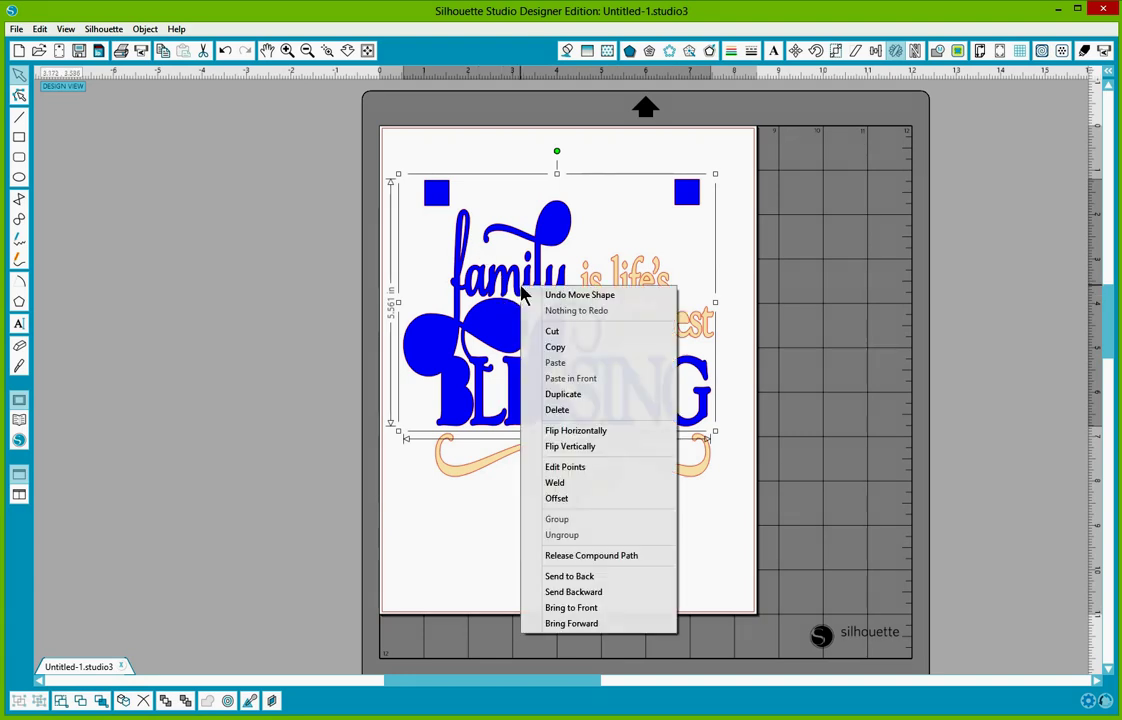
{"action": "left_click", "coordinate": [592, 556]}
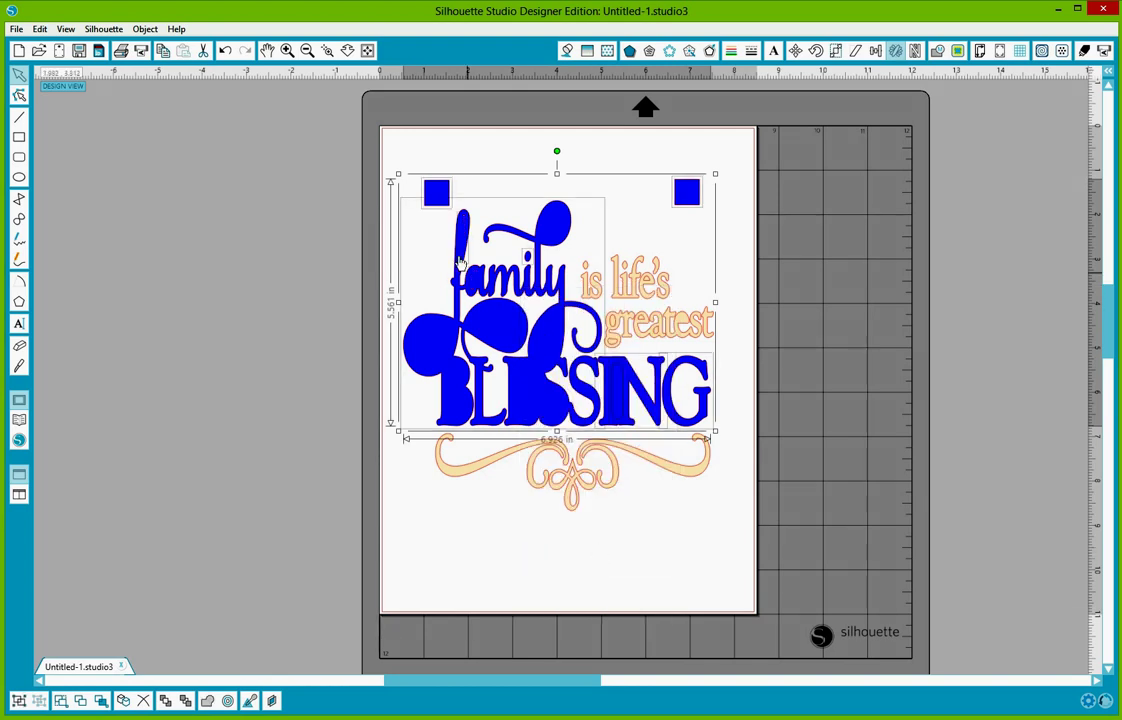
{"action": "left_click", "coordinate": [330, 185]}
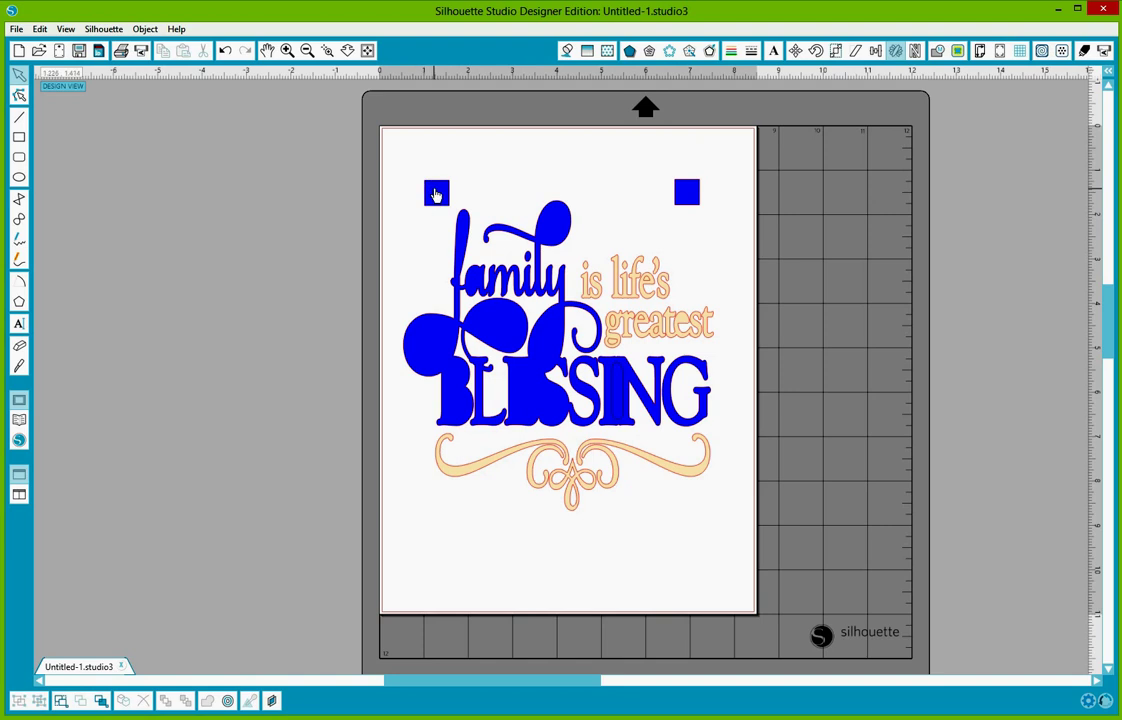
{"action": "left_click", "coordinate": [436, 195]}
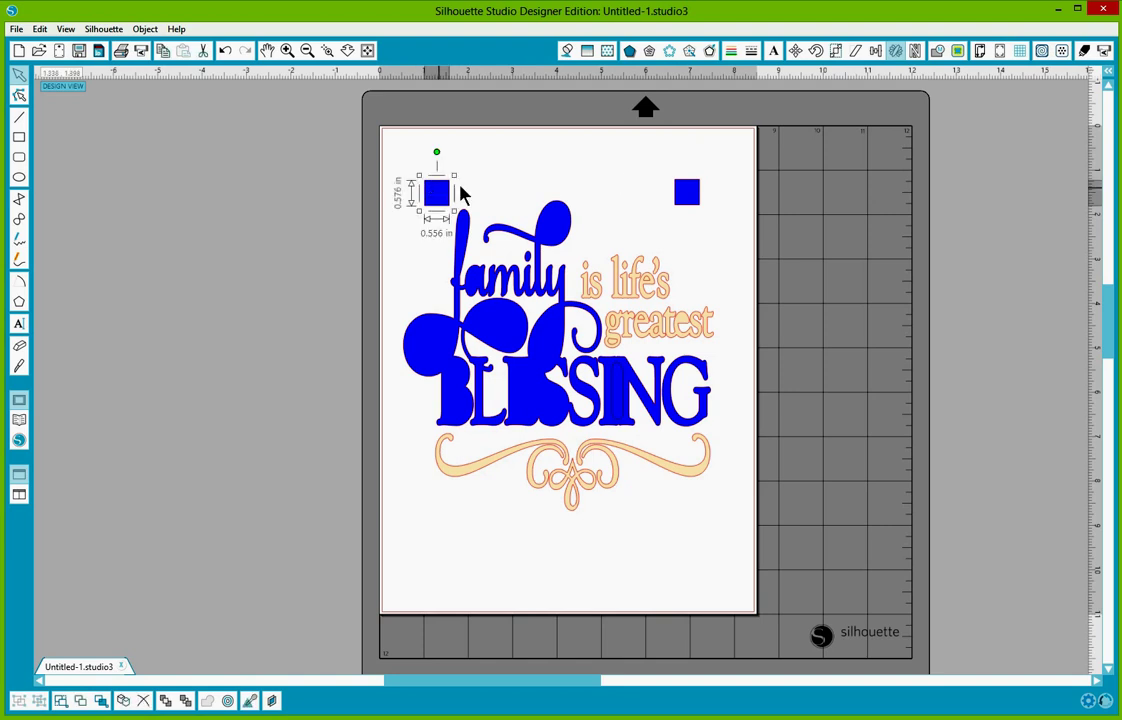
{"action": "left_click", "coordinate": [688, 193], "text": "shift"}
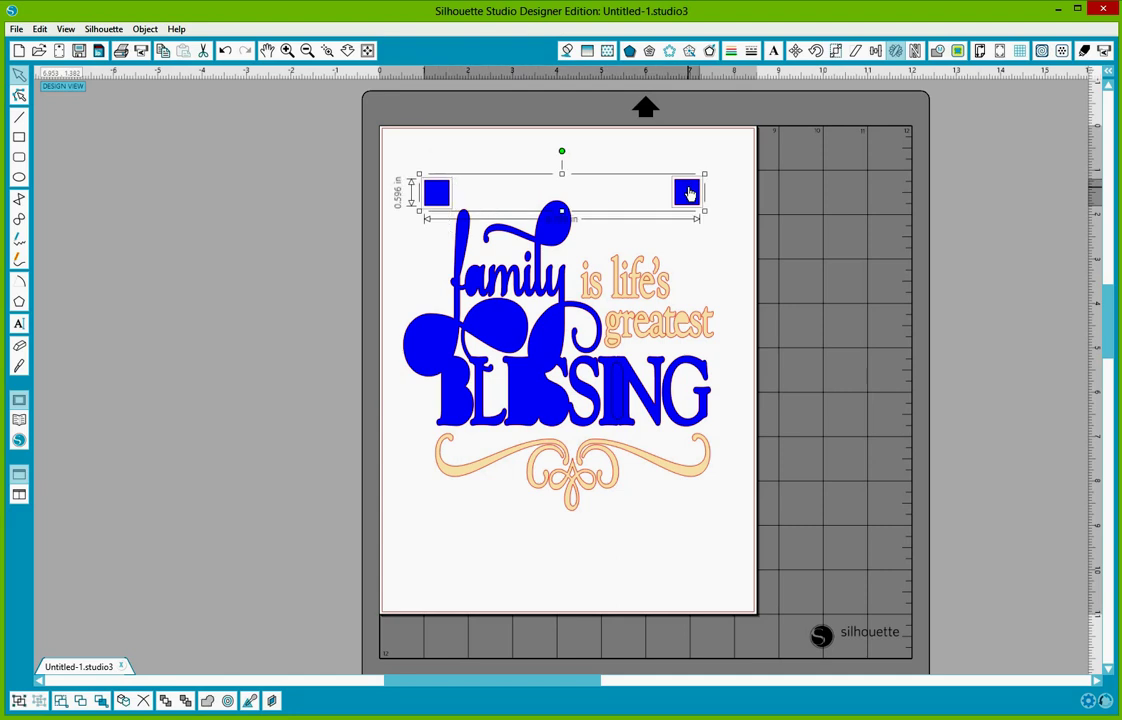
Fill both registration squares green (00E585) and group them, undoing an accidental move
{"action": "left_click", "coordinate": [567, 50]}
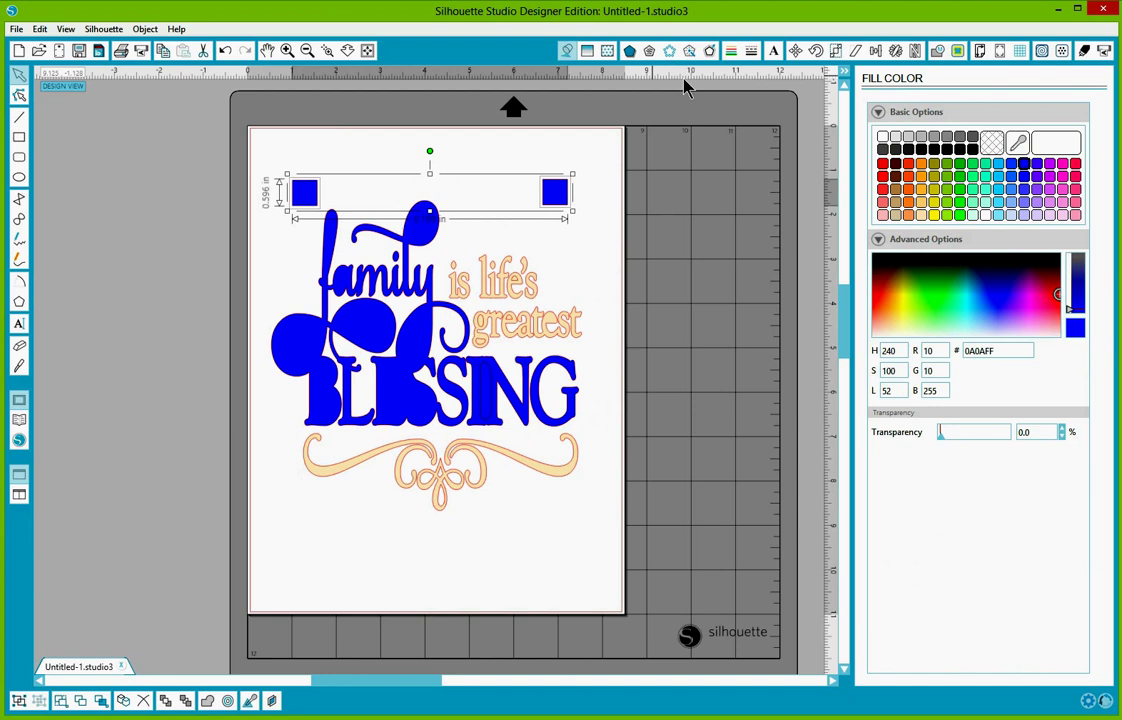
{"action": "left_click", "coordinate": [973, 166]}
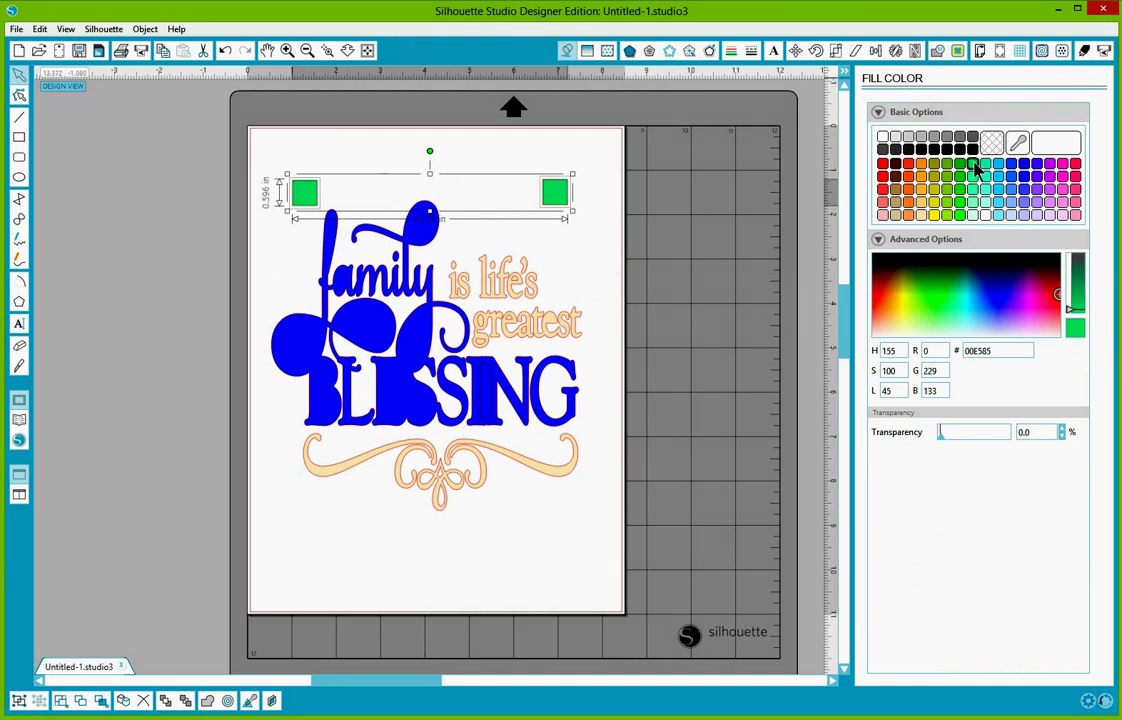
{"action": "right_click", "coordinate": [558, 205]}
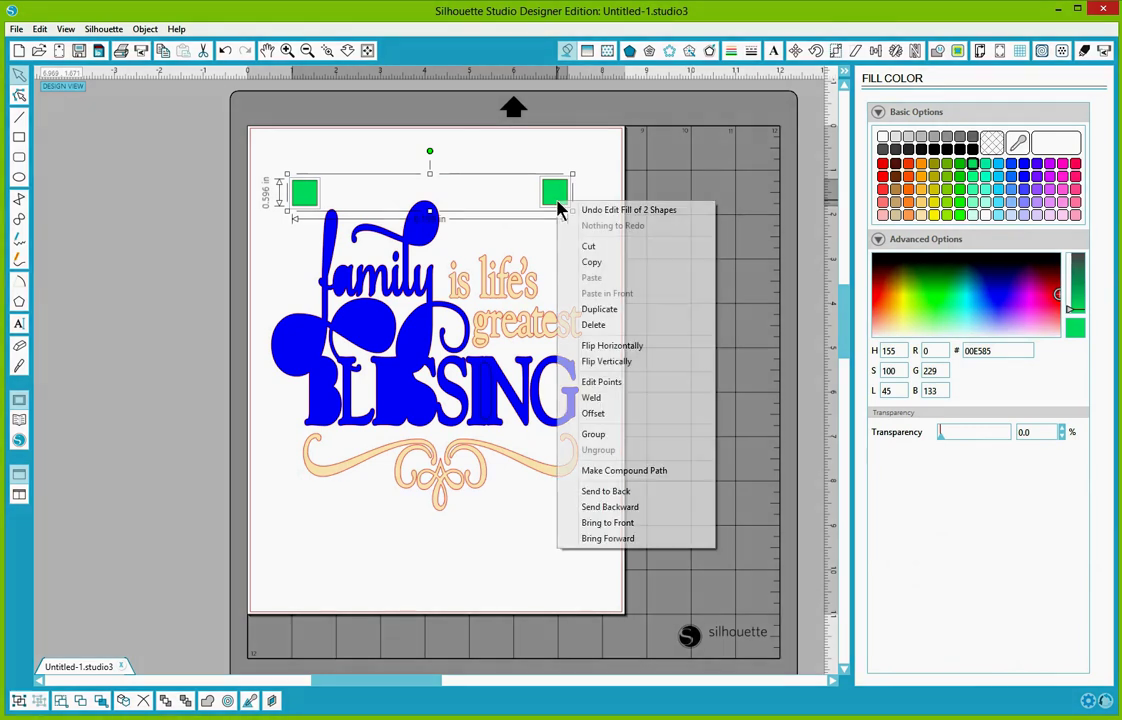
{"action": "left_click", "coordinate": [666, 438]}
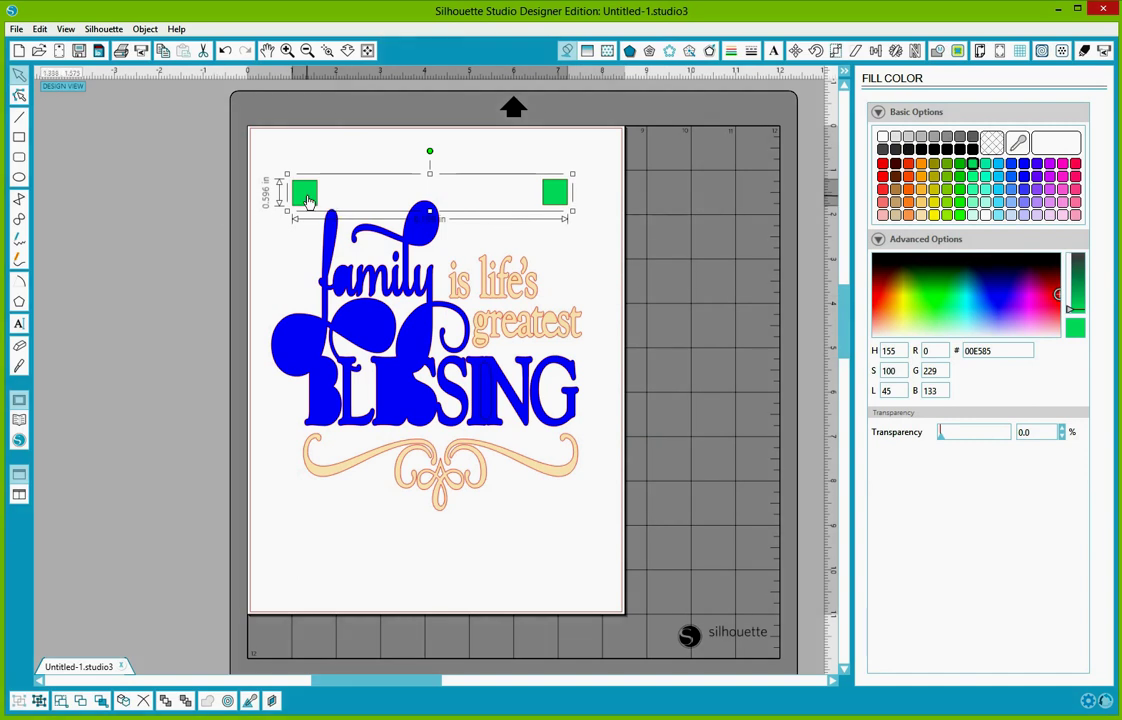
{"action": "left_click_drag", "start_coordinate": [284, 205], "coordinate": [309, 172]}
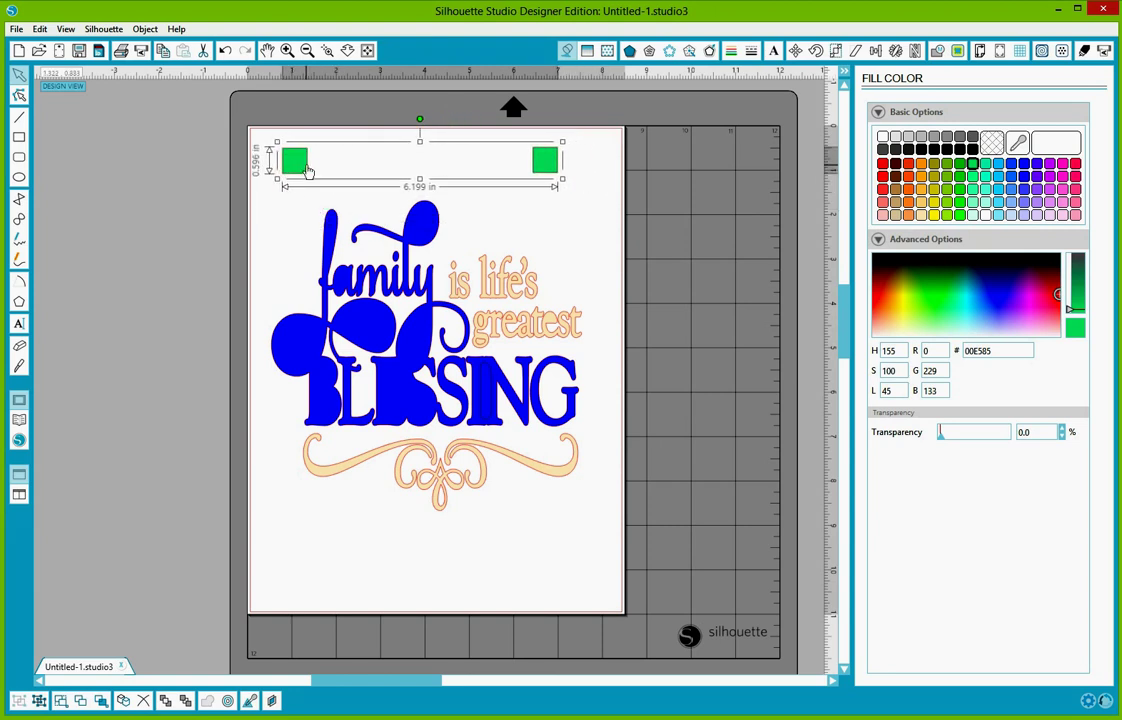
{"action": "left_click", "coordinate": [225, 53]}
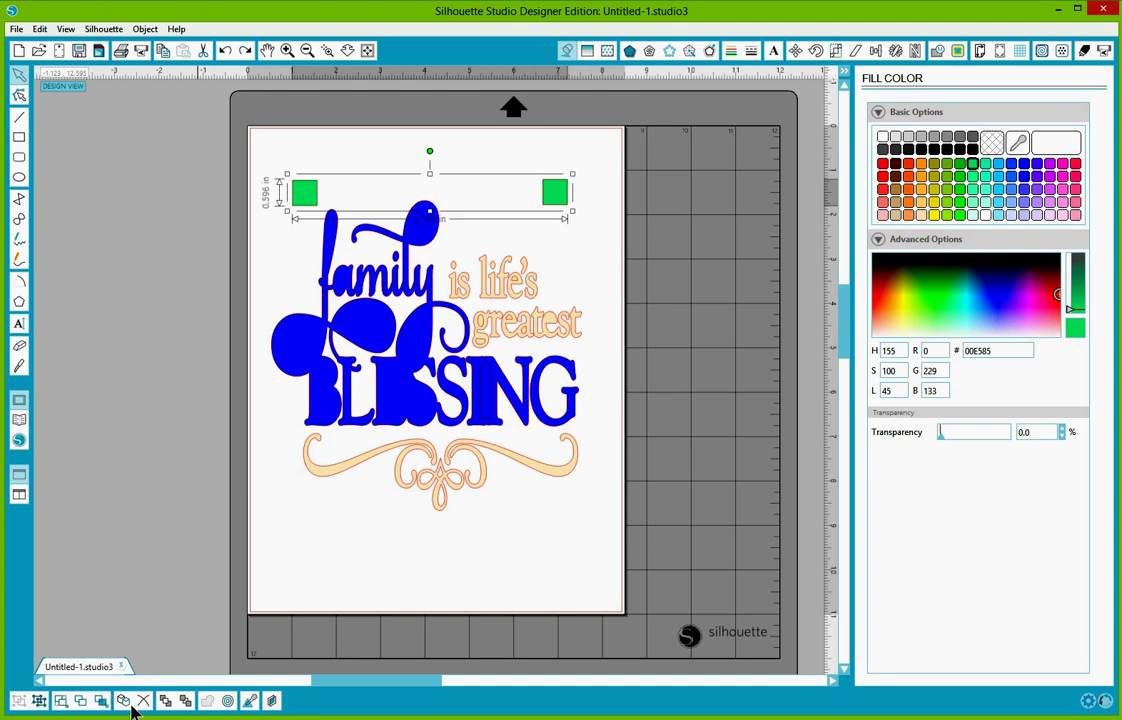
Select every blue (10,10,255) object using Select By Color's fill-colour list
{"action": "left_click", "coordinate": [101, 703]}
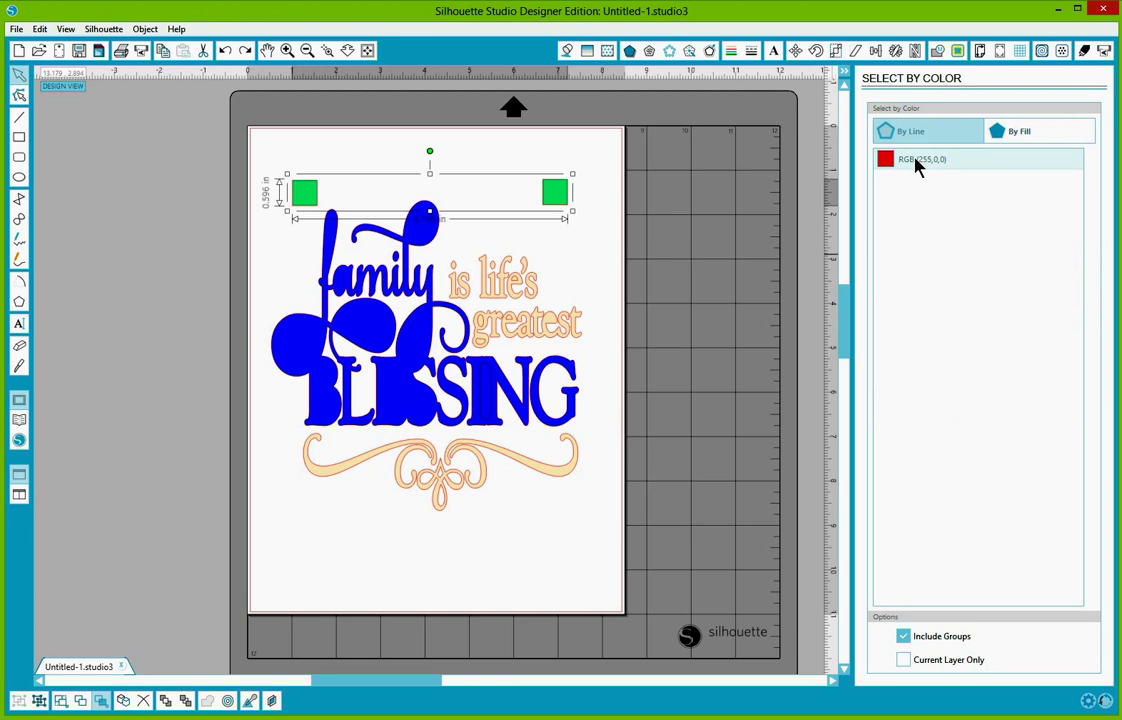
{"action": "left_click", "coordinate": [1012, 140]}
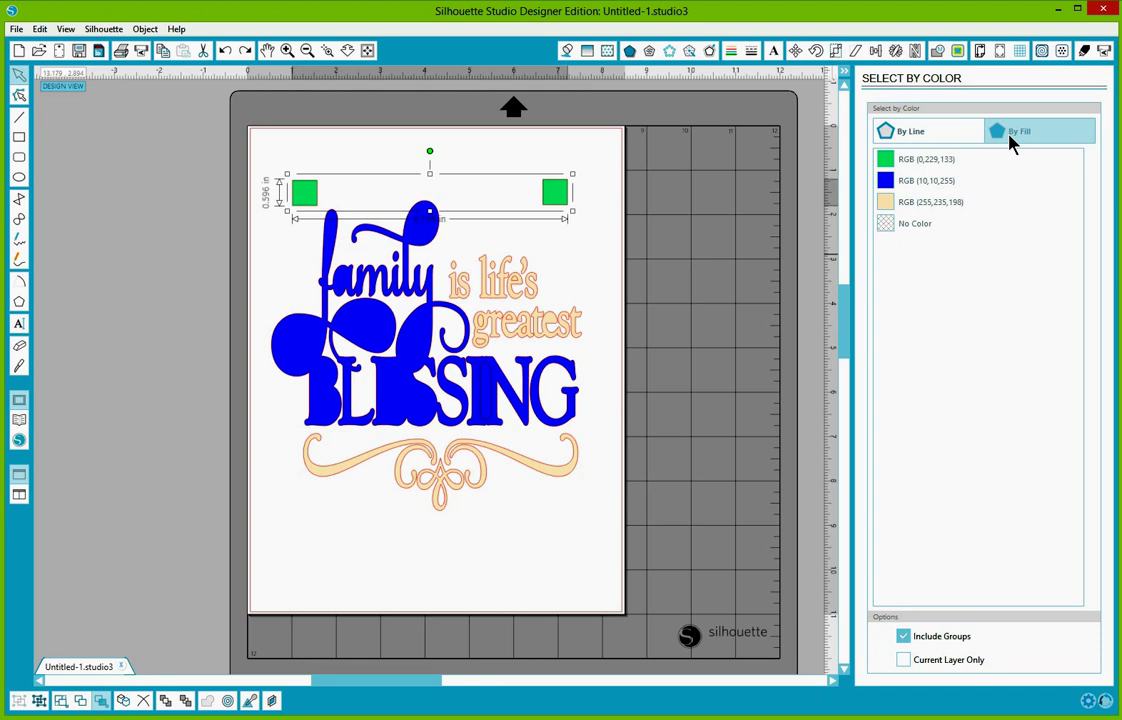
{"action": "left_click", "coordinate": [941, 183]}
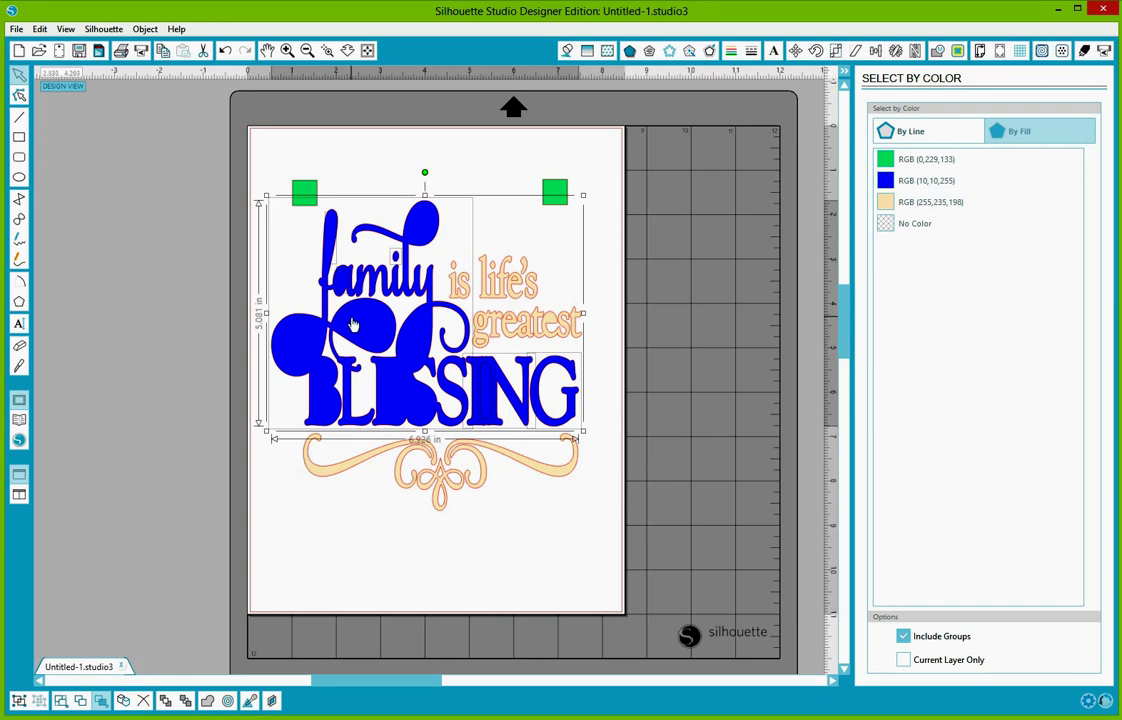
{"action": "left_click_drag", "start_coordinate": [340, 321], "coordinate": [102, 337]}
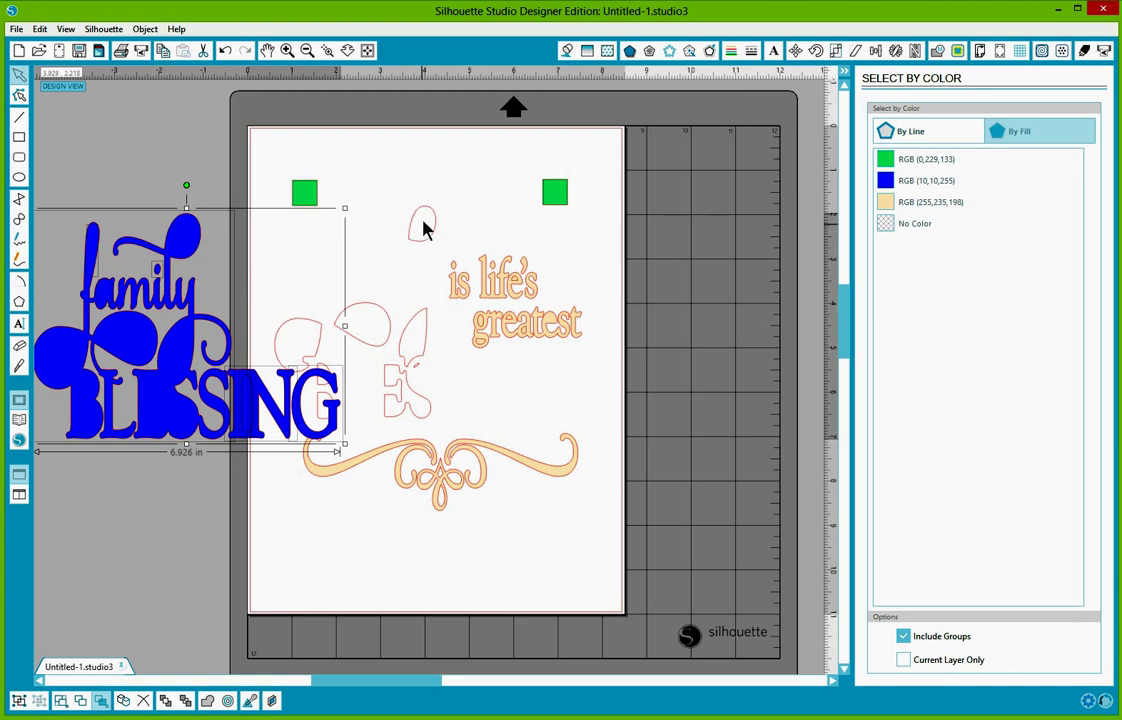
{"action": "left_click", "coordinate": [225, 52]}
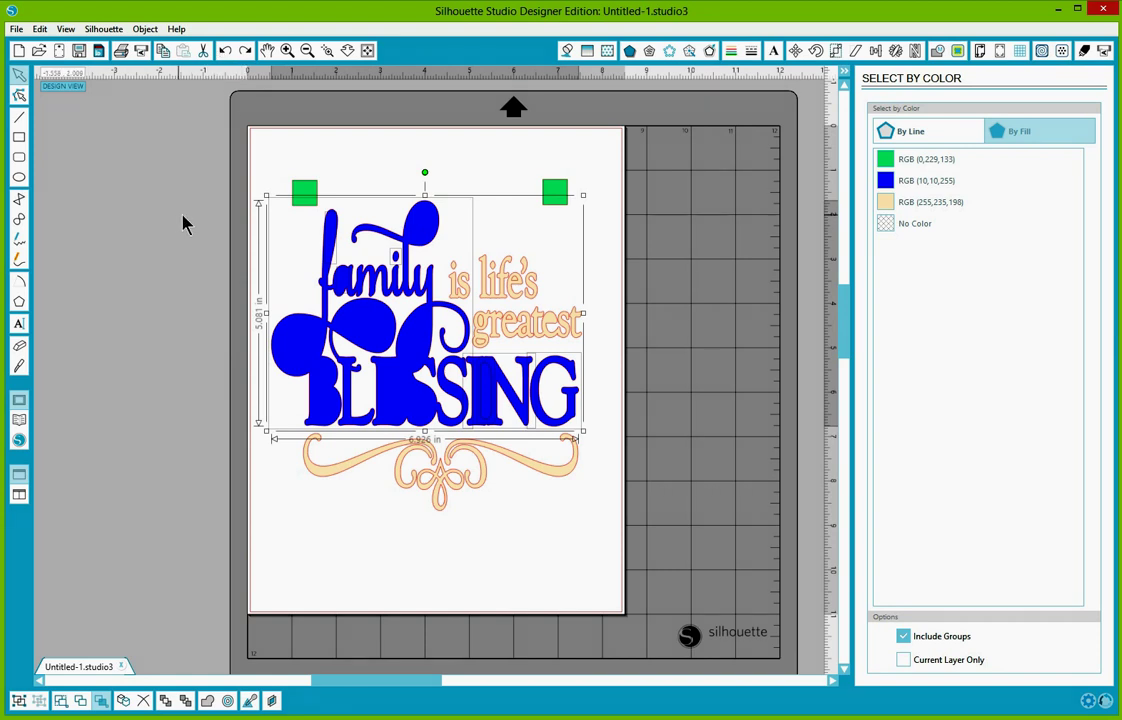
Make the blue family BLESSING pieces one compound path and nudge it into position
{"action": "left_click_drag", "start_coordinate": [187, 215], "coordinate": [425, 232]}
{"action": "left_click_drag", "start_coordinate": [428, 293], "coordinate": [436, 433]}
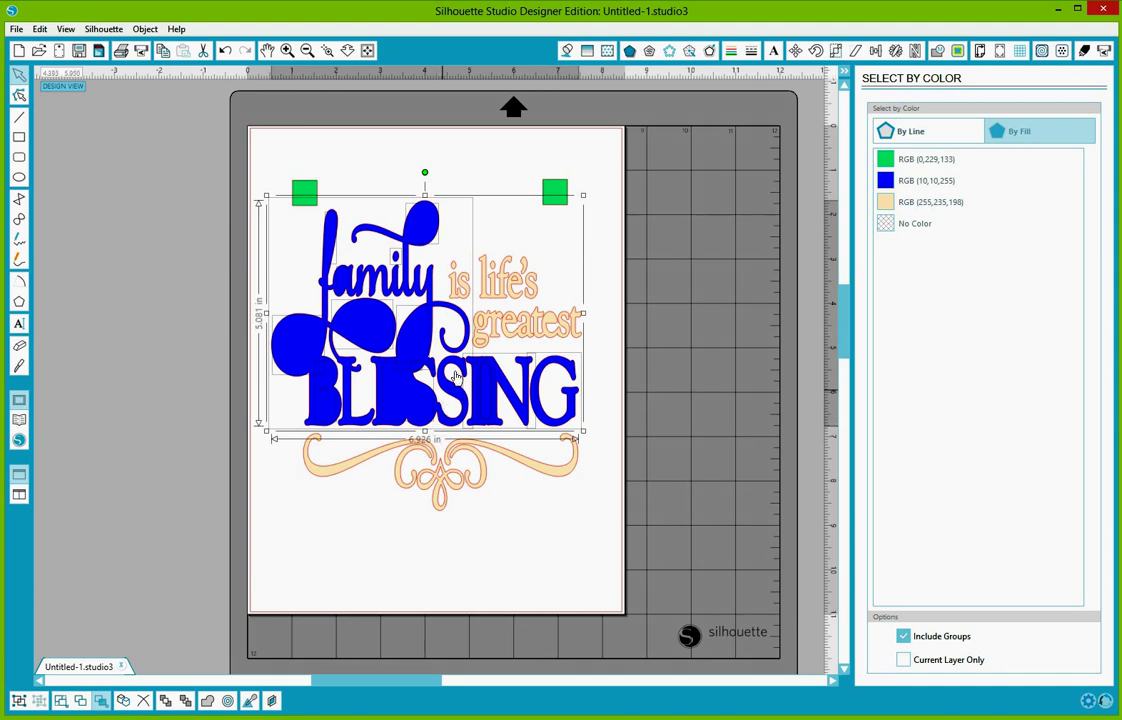
{"action": "right_click", "coordinate": [424, 368]}
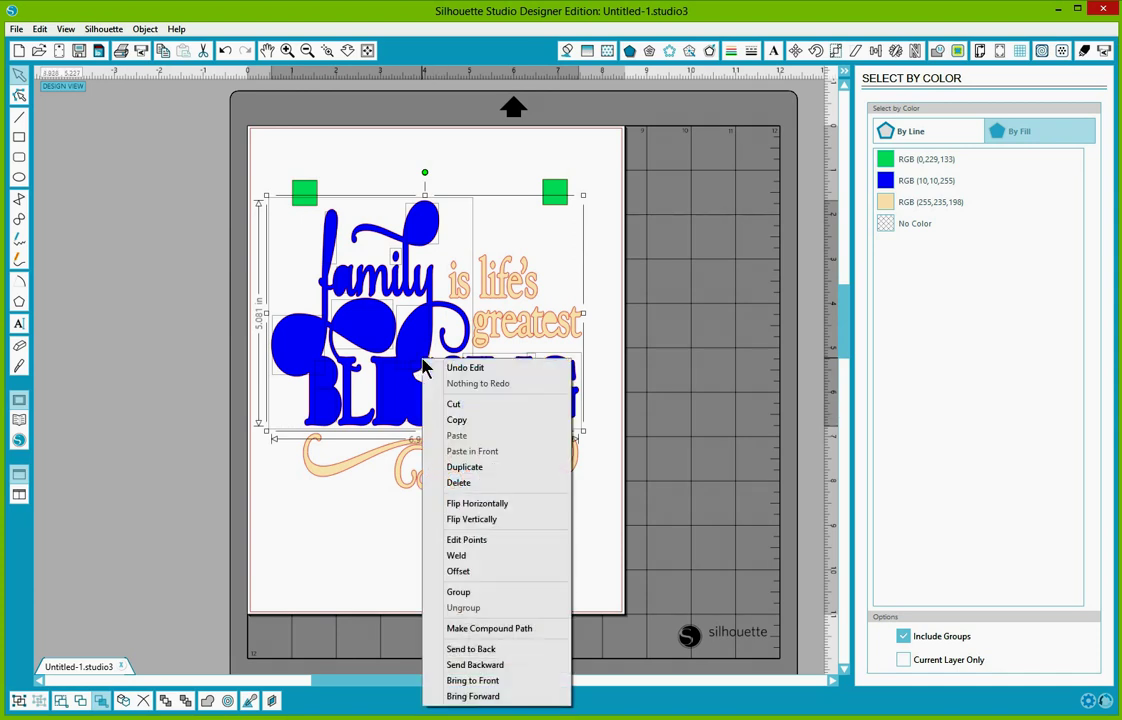
{"action": "left_click", "coordinate": [445, 628]}
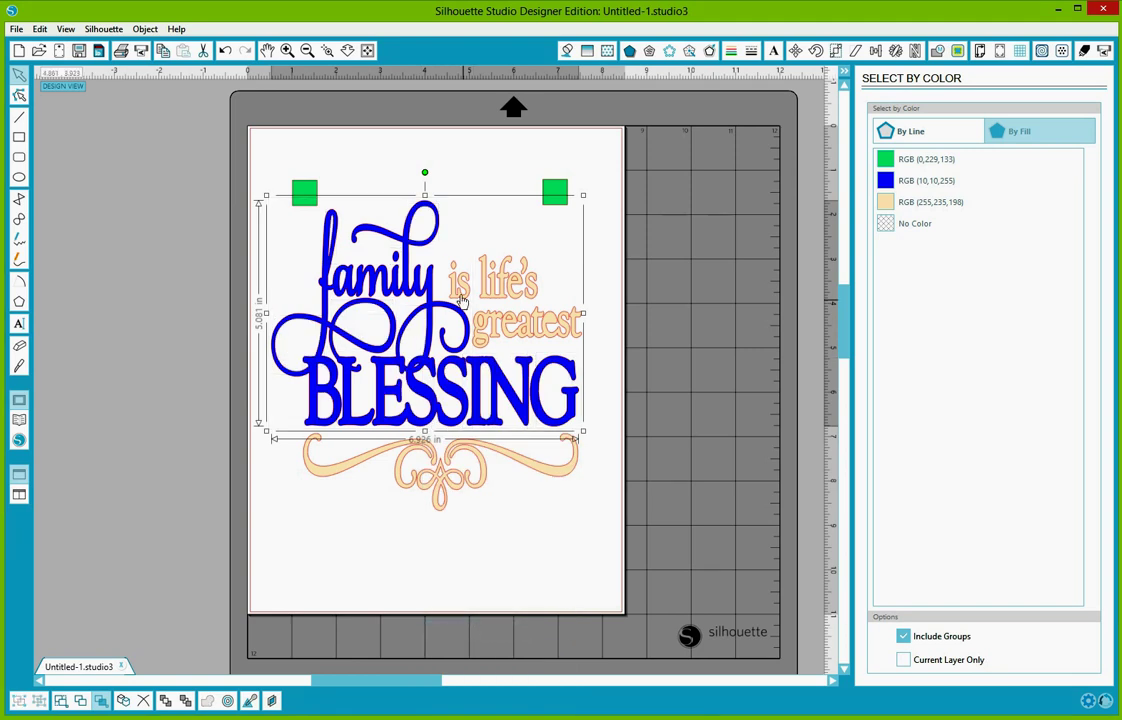
{"action": "mouse_move", "coordinate": [352, 238]}
{"action": "left_mouse_down"}
{"action": "mouse_move", "coordinate": [262, 228]}
{"action": "mouse_move", "coordinate": [122, 188]}
{"action": "mouse_move", "coordinate": [359, 239]}
{"action": "left_mouse_up"}
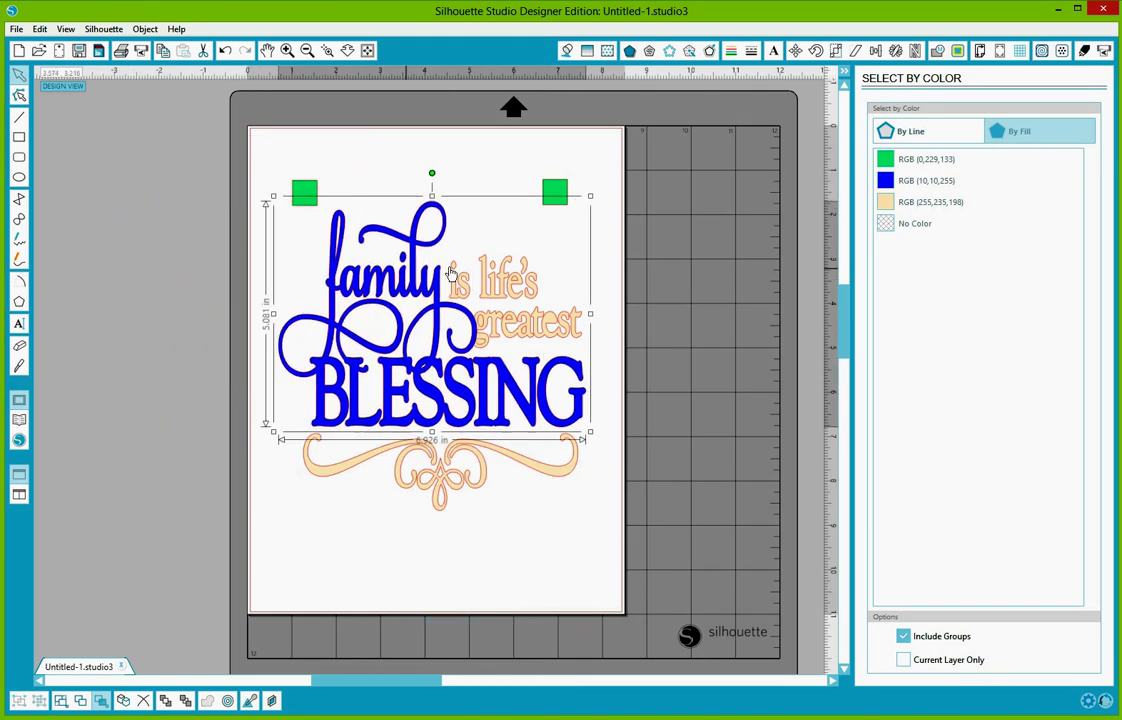
{"action": "left_click_drag", "start_coordinate": [450, 273], "coordinate": [401, 245]}
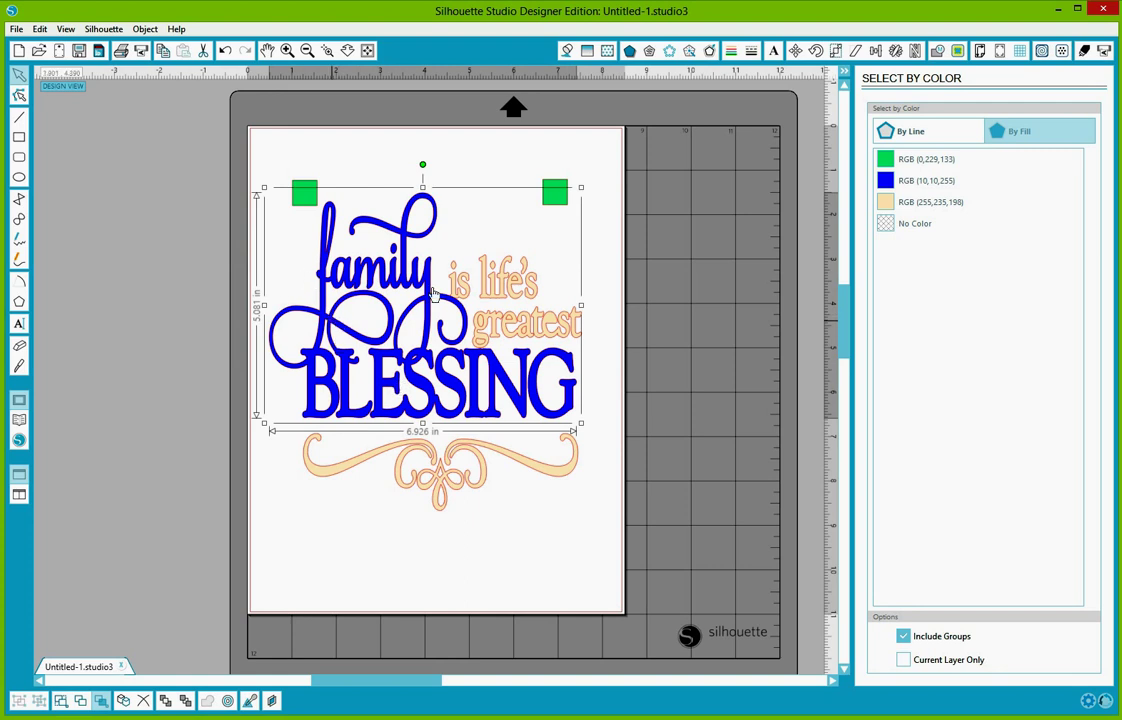
Make the peach (255,235,198) 'is life's greatest' text and flourish a compound path
{"action": "left_click", "coordinate": [225, 50]}
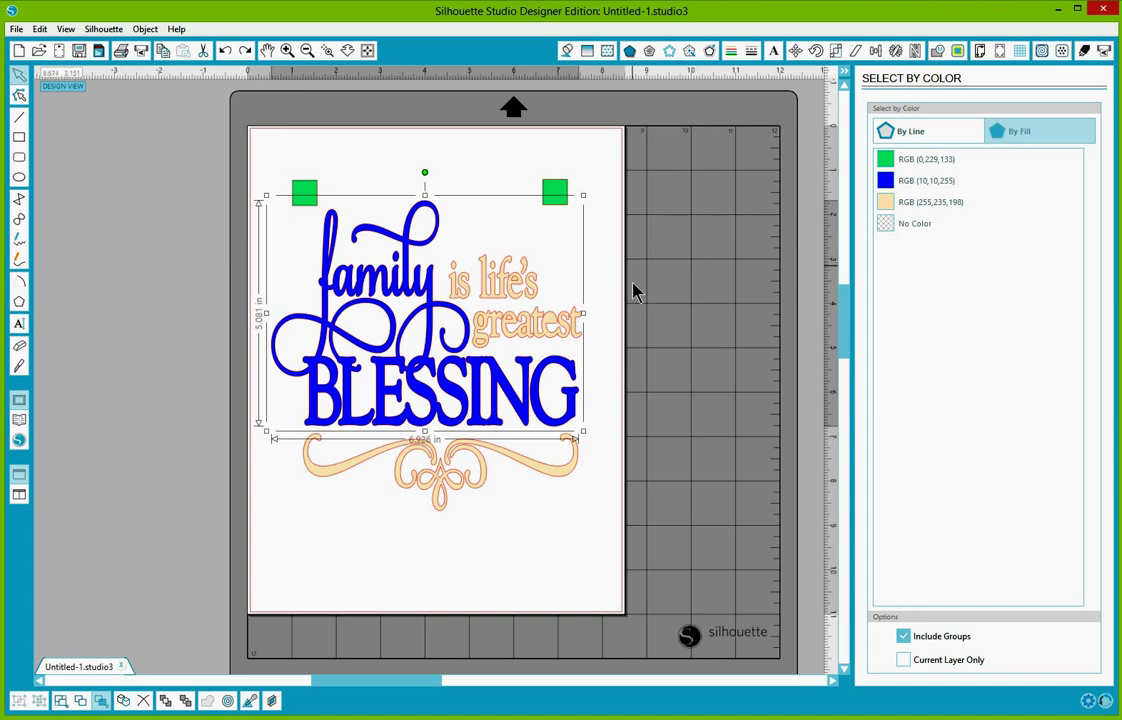
{"action": "left_click", "coordinate": [945, 203]}
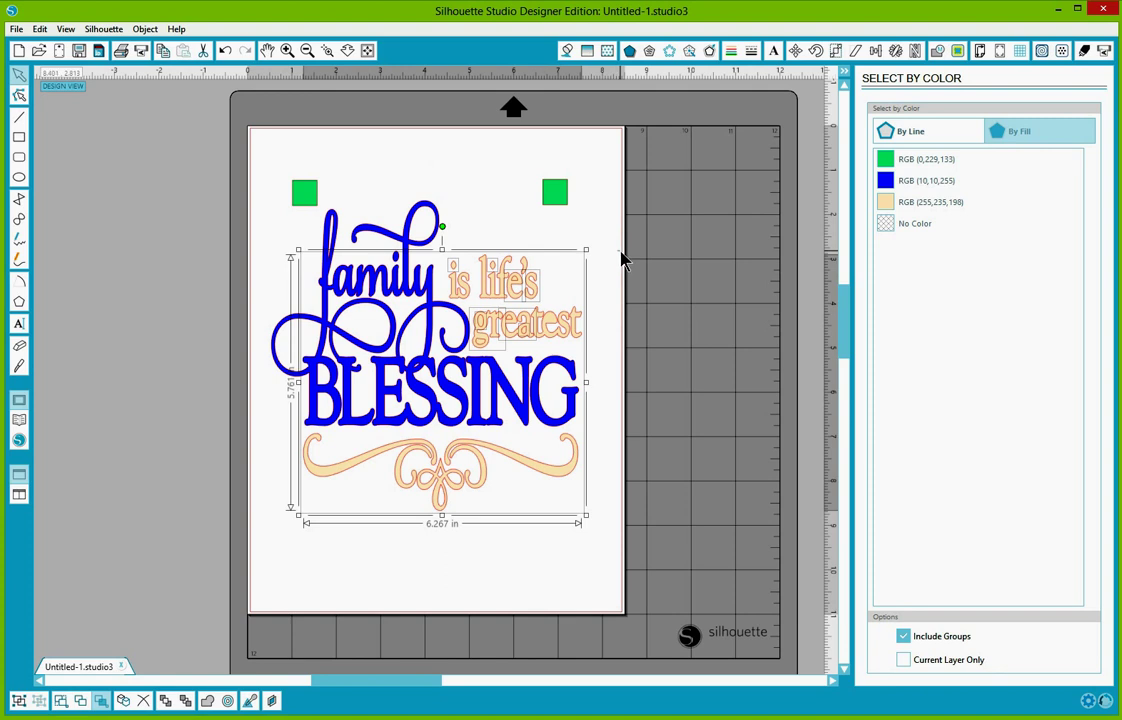
{"action": "left_click_drag", "start_coordinate": [618, 252], "coordinate": [481, 359]}
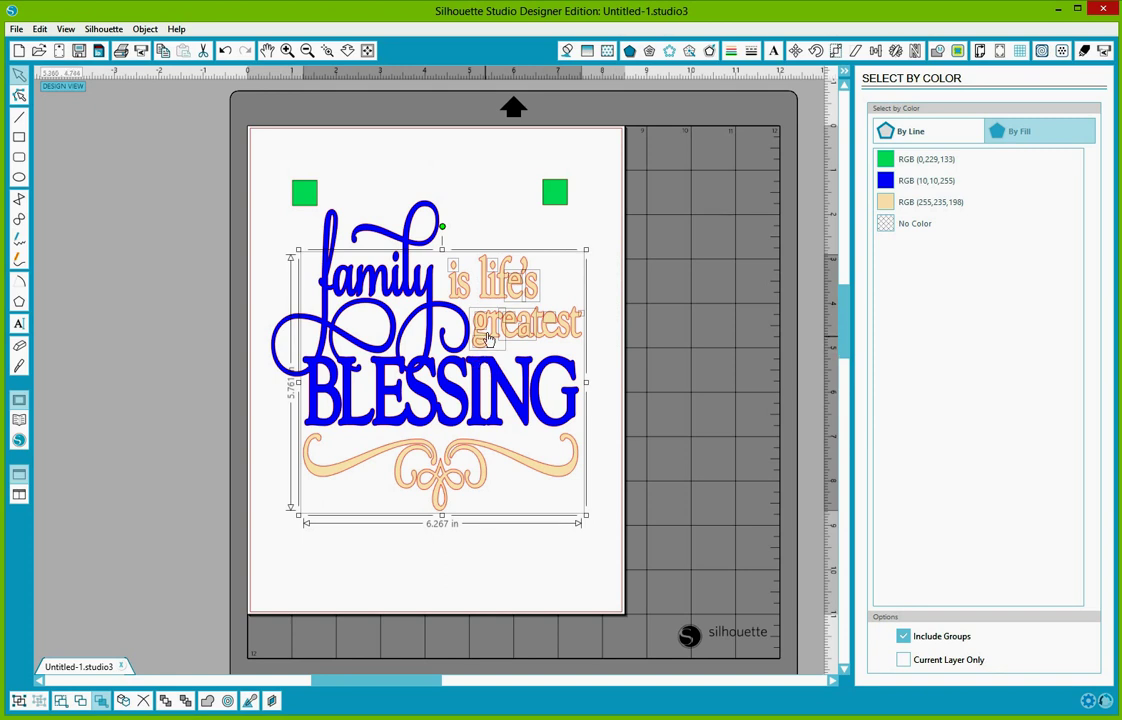
{"action": "mouse_move", "coordinate": [495, 336]}
{"action": "left_mouse_down"}
{"action": "mouse_move", "coordinate": [697, 331]}
{"action": "mouse_move", "coordinate": [462, 326]}
{"action": "mouse_move", "coordinate": [546, 328]}
{"action": "mouse_move", "coordinate": [546, 316]}
{"action": "mouse_move", "coordinate": [513, 324]}
{"action": "left_mouse_up"}
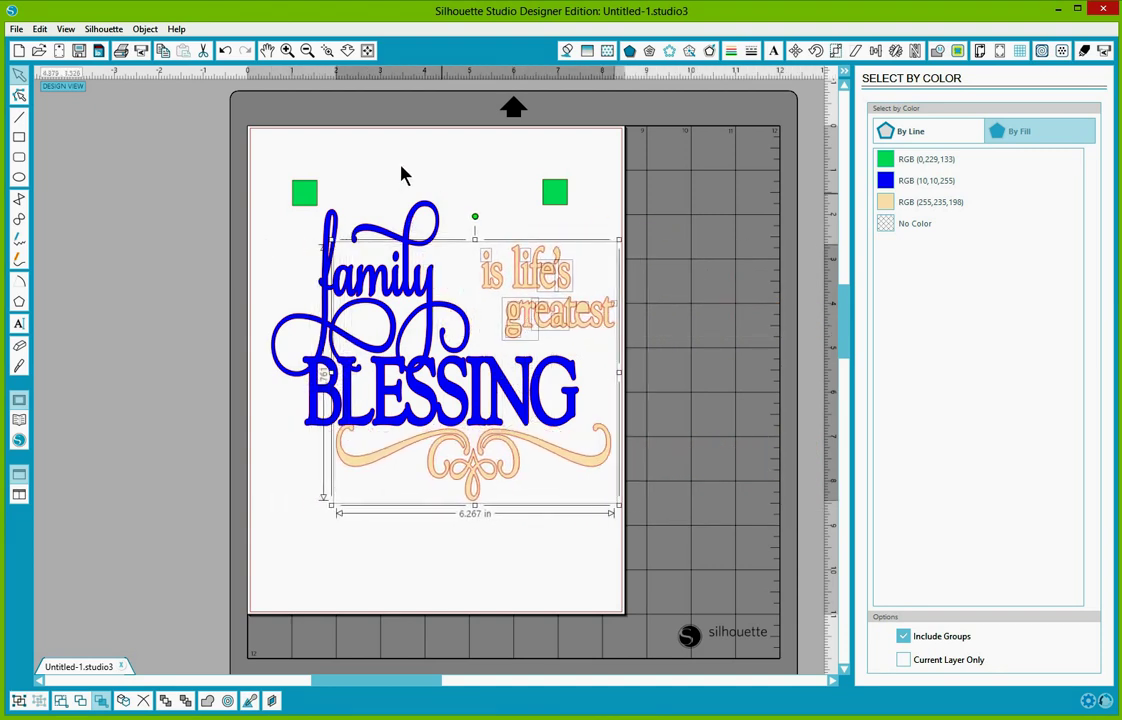
{"action": "left_click", "coordinate": [225, 50]}
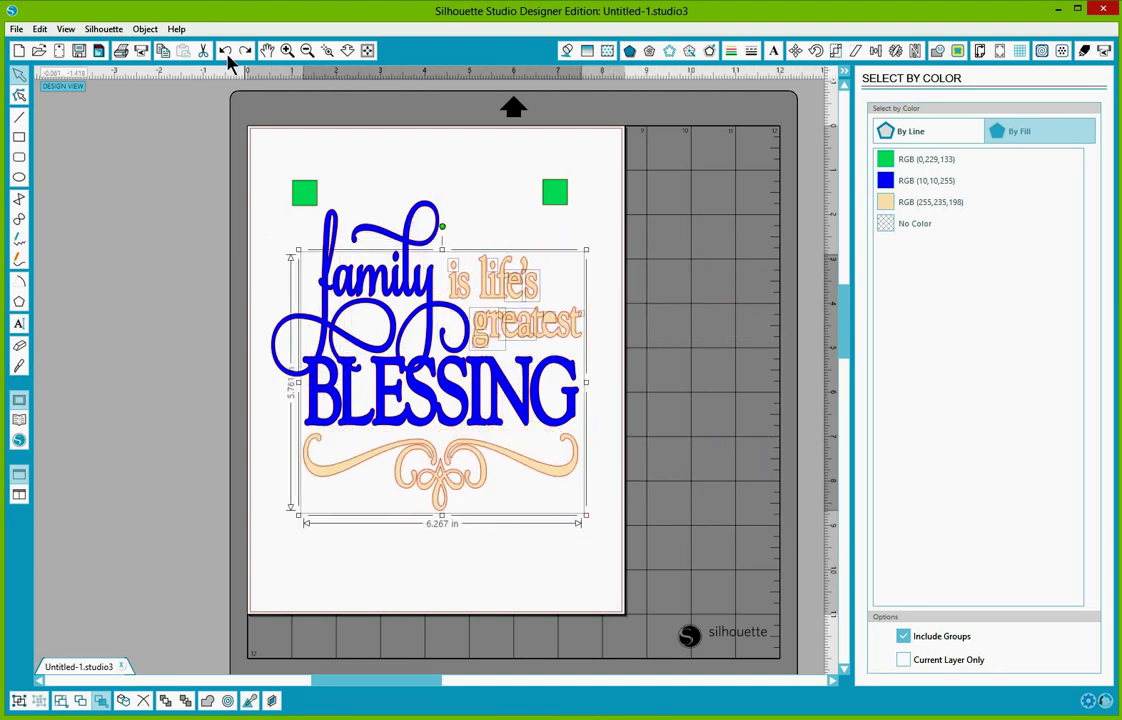
{"action": "right_click", "coordinate": [486, 291]}
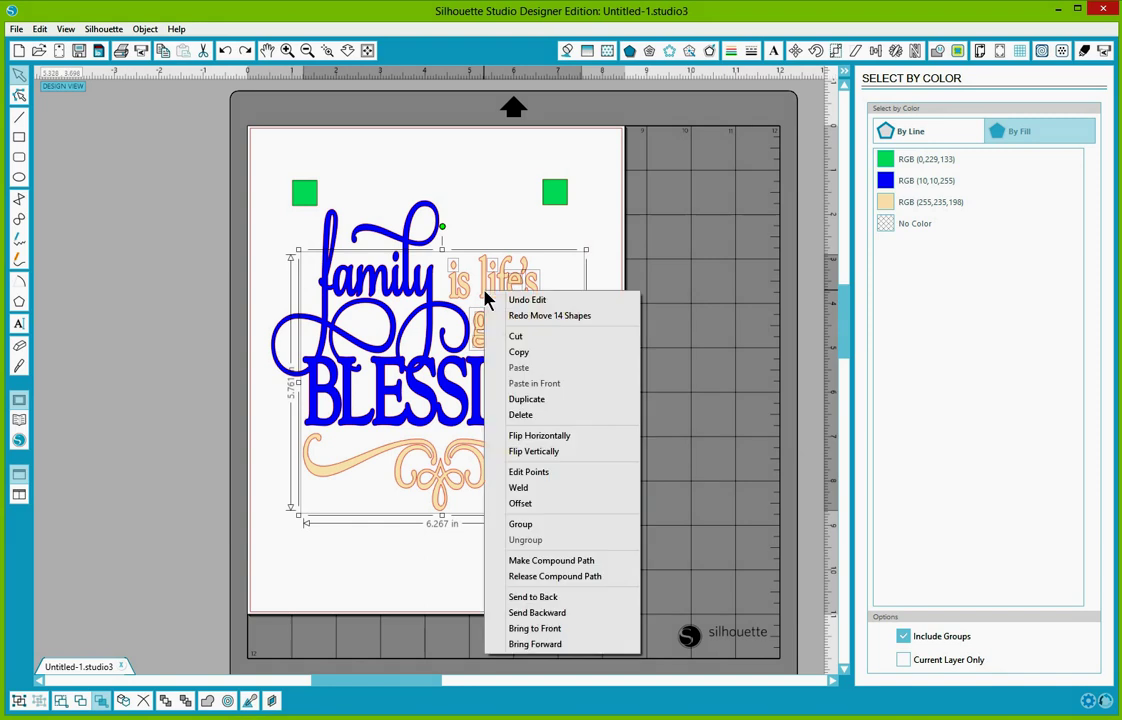
{"action": "left_click", "coordinate": [558, 560]}
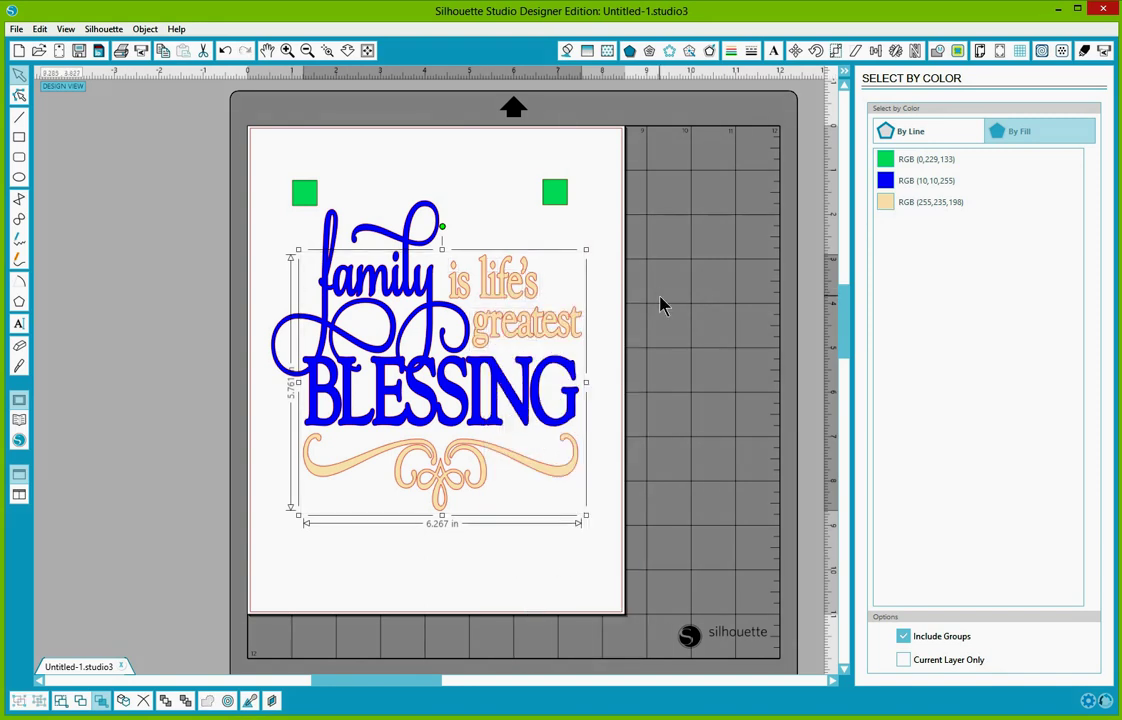
Set cutting to Advanced mode with the cut order by Fill Color
{"action": "left_click", "coordinate": [1084, 50]}
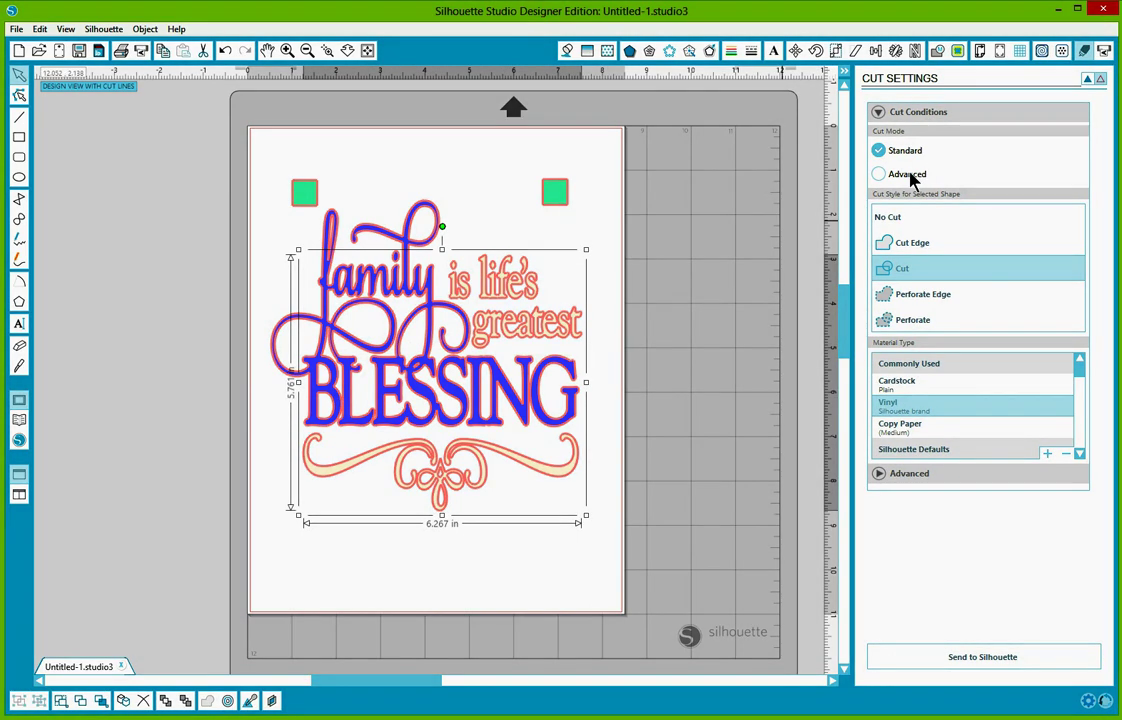
{"action": "left_click", "coordinate": [910, 176]}
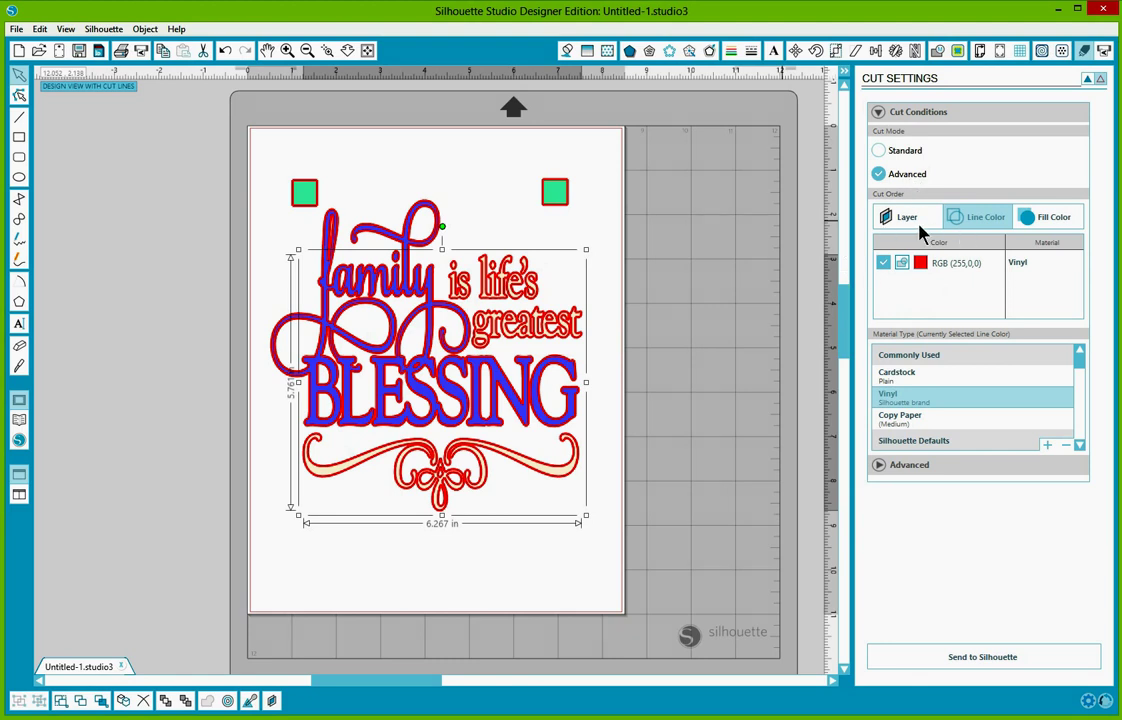
{"action": "left_click", "coordinate": [1036, 218]}
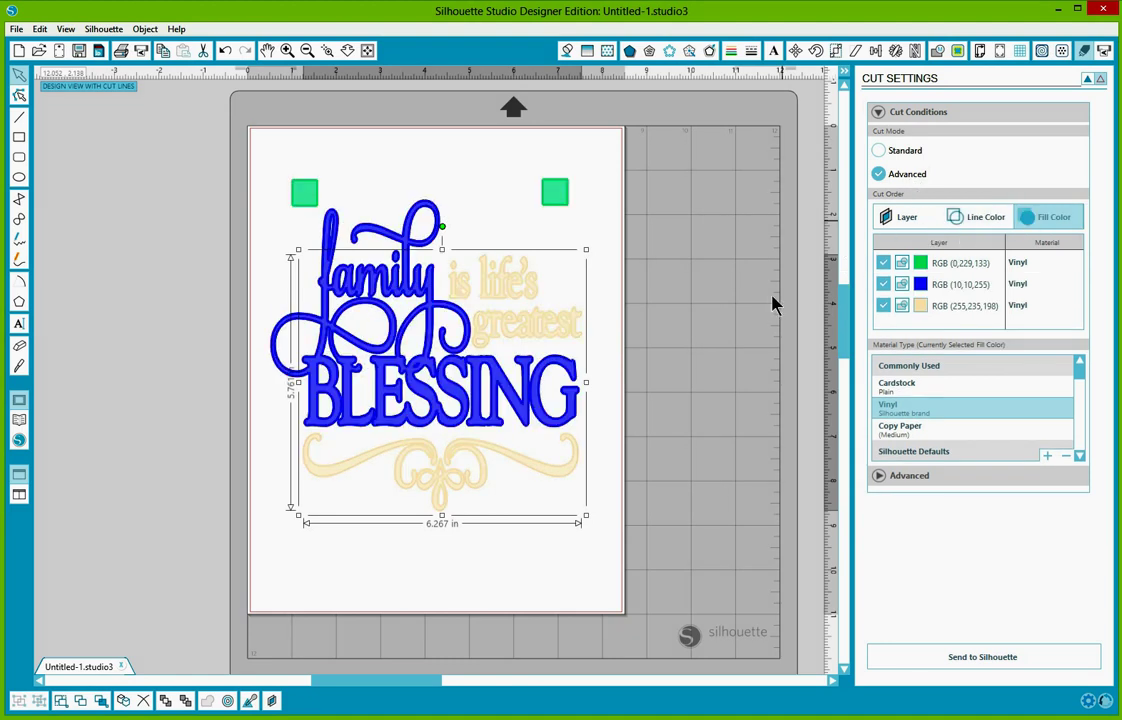
Switch off cutting for the blue (10,10,255) layer, keeping the cream and green layers on
{"action": "left_click", "coordinate": [882, 306]}
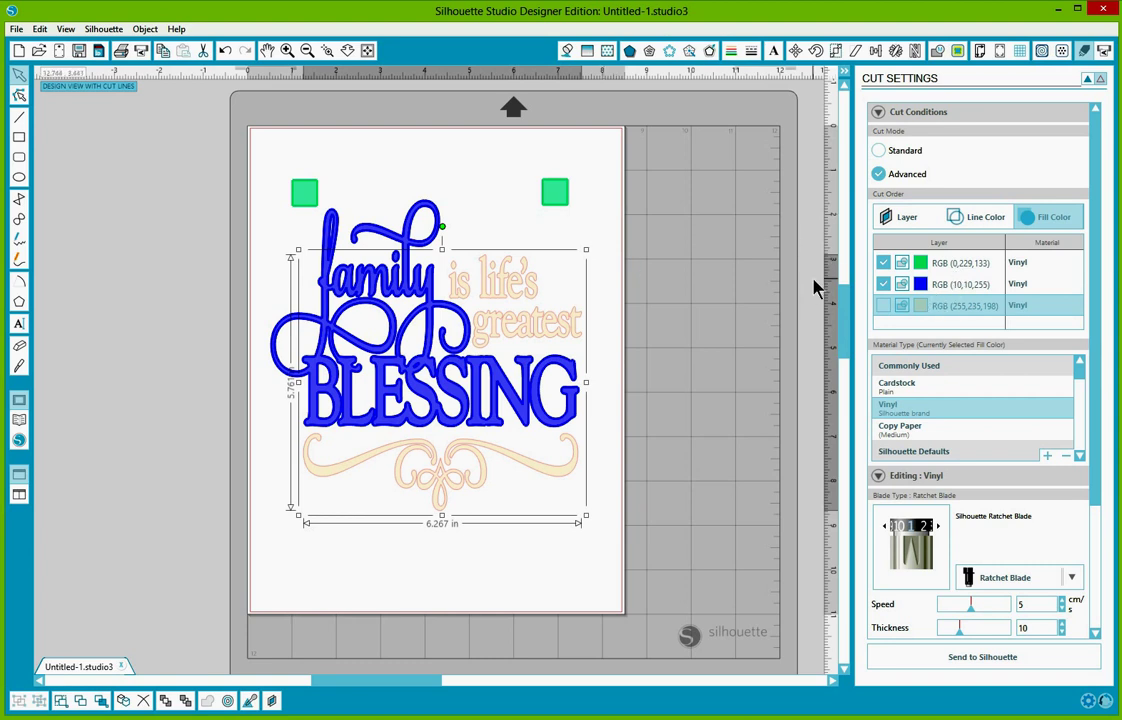
{"action": "left_click", "coordinate": [883, 305]}
{"action": "left_click", "coordinate": [881, 286]}
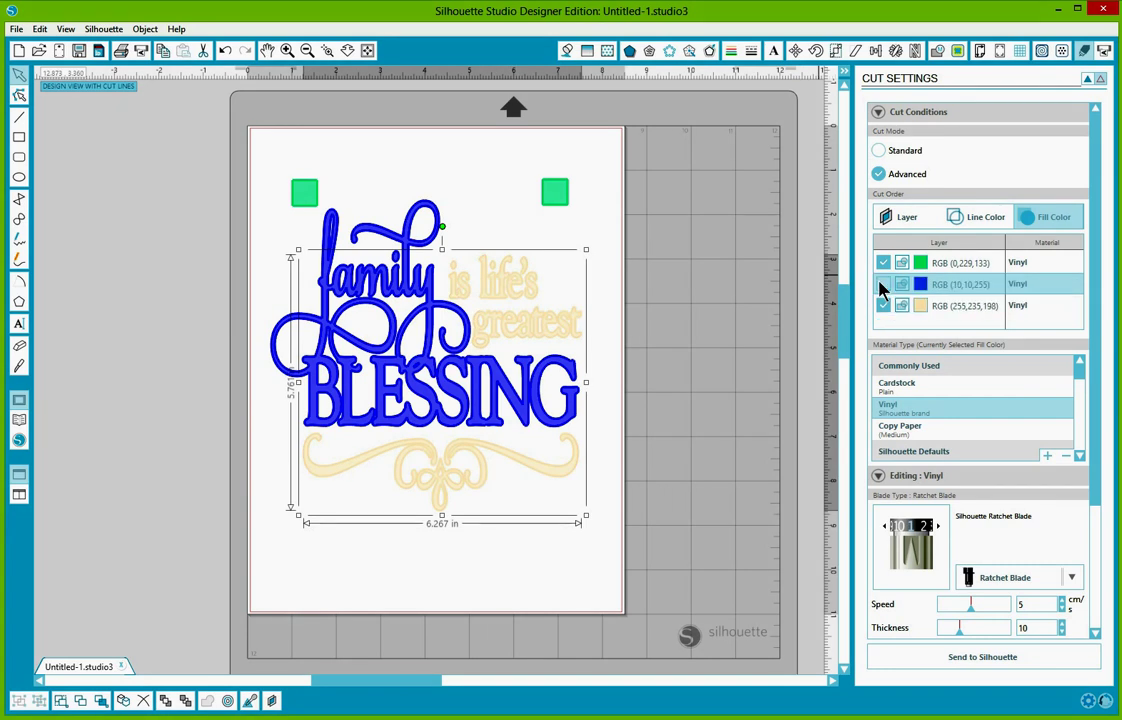